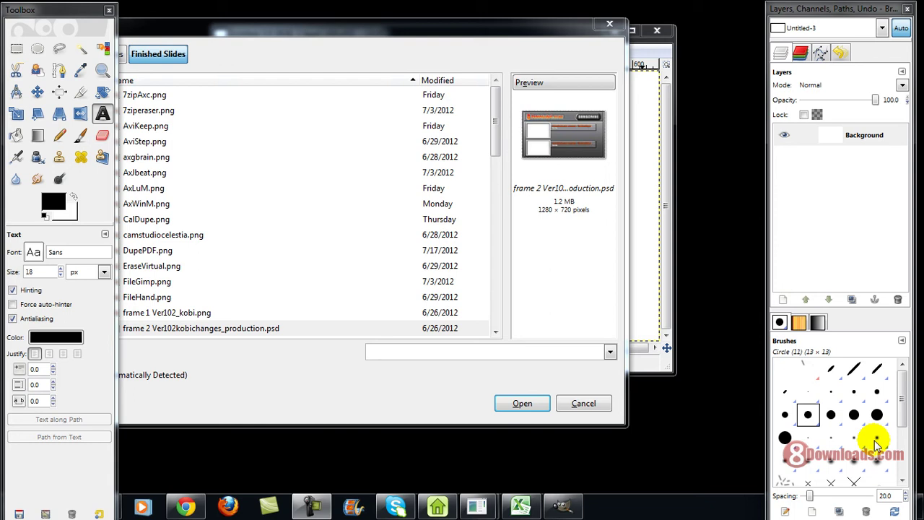
Step: Open frame 2 Ver102kobichanges_production.psd from the Finished Slides folder
{"action": "mouse_move", "coordinate": [405, 29]}
{"action": "left_mouse_down"}
{"action": "mouse_move", "coordinate": [566, 25]}
{"action": "mouse_move", "coordinate": [509, 18]}
{"action": "left_mouse_up"}
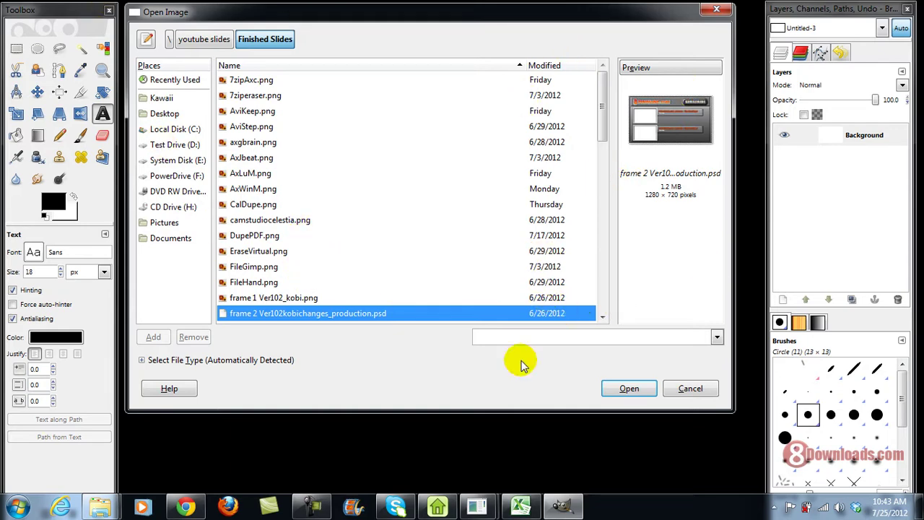
{"action": "left_click", "coordinate": [621, 388]}
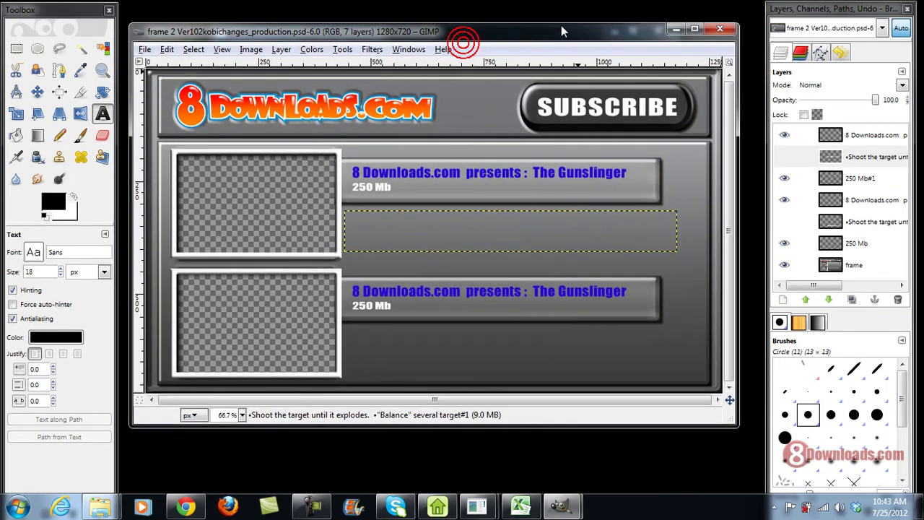
Step: Export the slide to Finished Slides as test.jpg, flattened, at JPEG quality 85
{"action": "left_click_drag", "start_coordinate": [463, 43], "coordinate": [565, 20]}
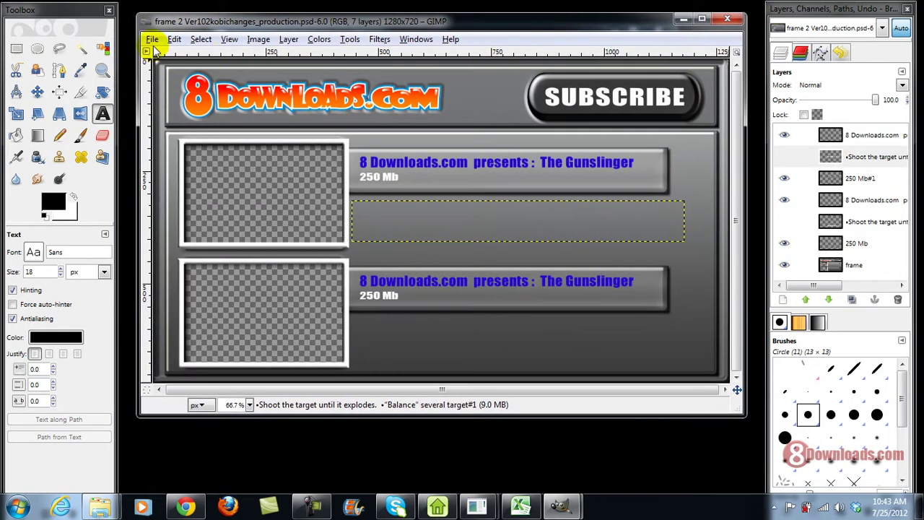
{"action": "left_click", "coordinate": [153, 40]}
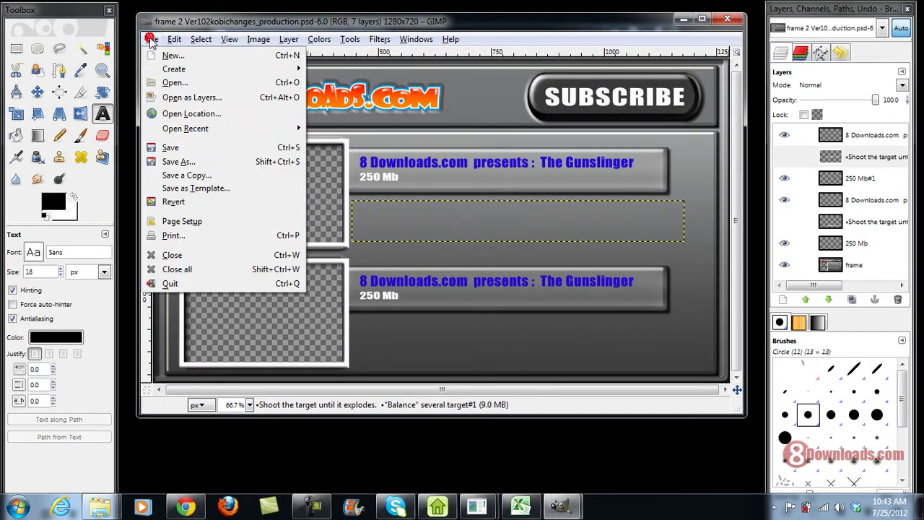
{"action": "left_click", "coordinate": [232, 163]}
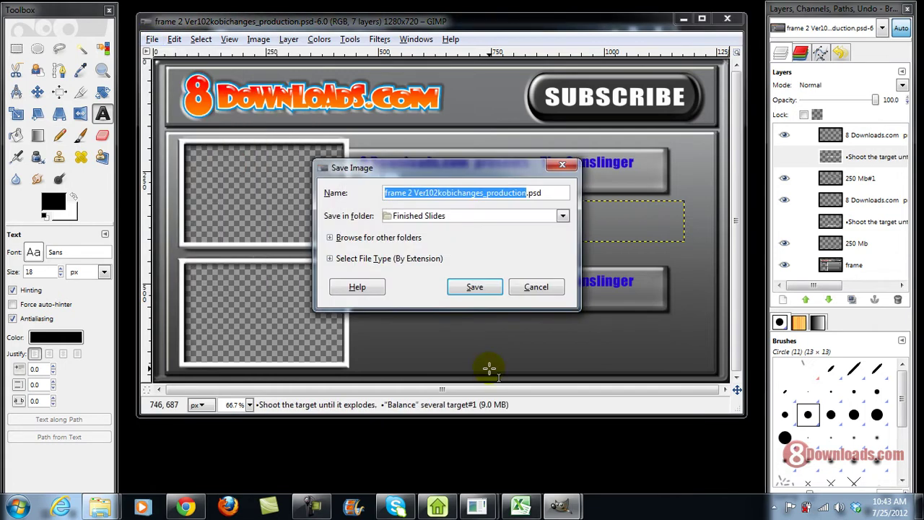
{"action": "left_click", "coordinate": [562, 218]}
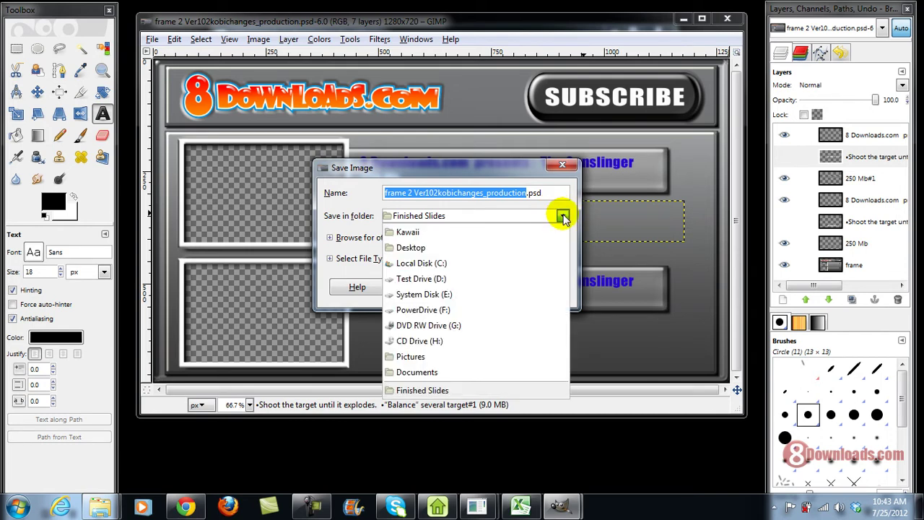
{"action": "left_click", "coordinate": [563, 217]}
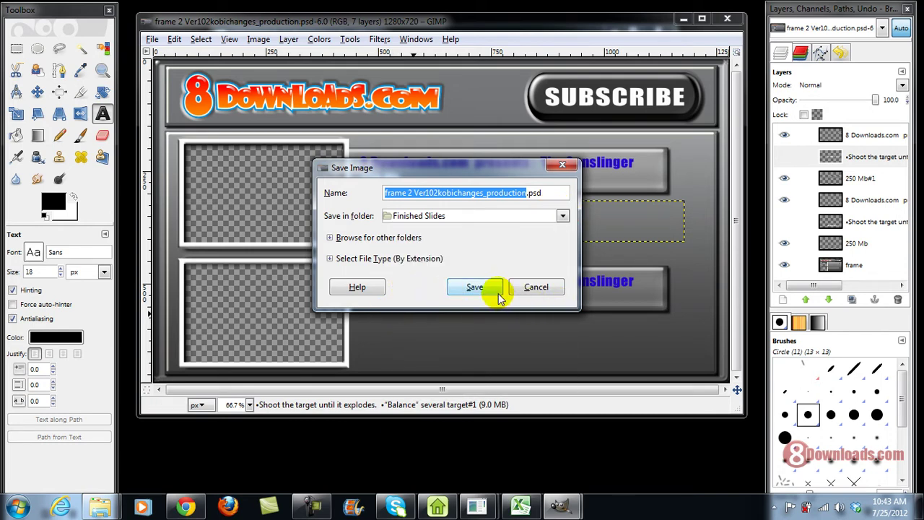
{"action": "left_click_drag", "start_coordinate": [549, 193], "coordinate": [316, 196]}
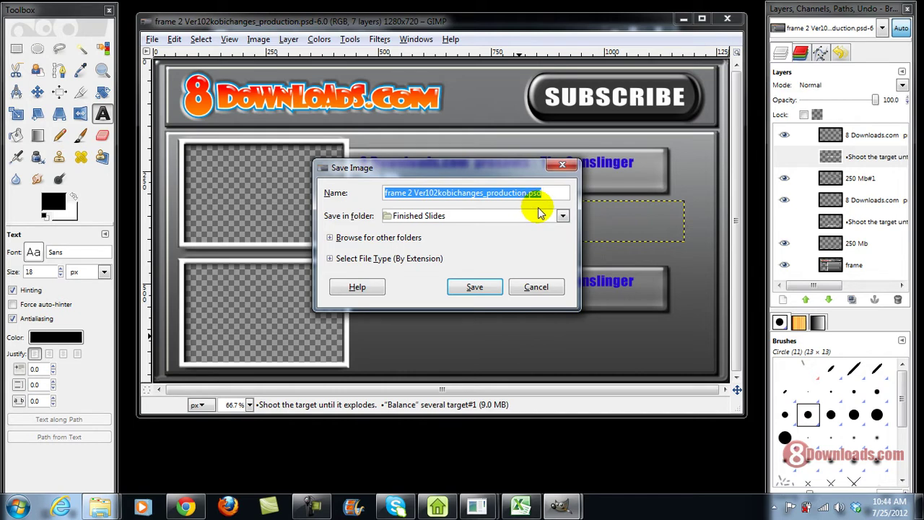
{"action": "type", "text": "tes"}
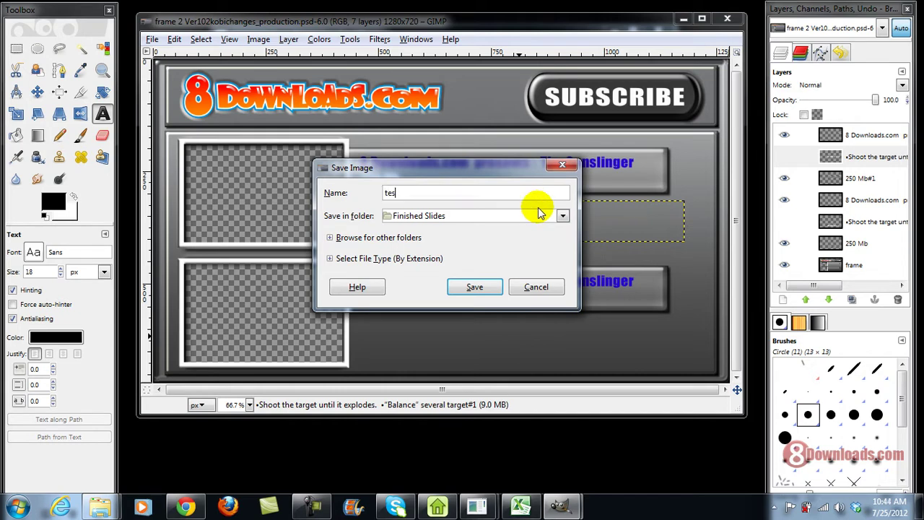
{"action": "type", "text": "t.jpg"}
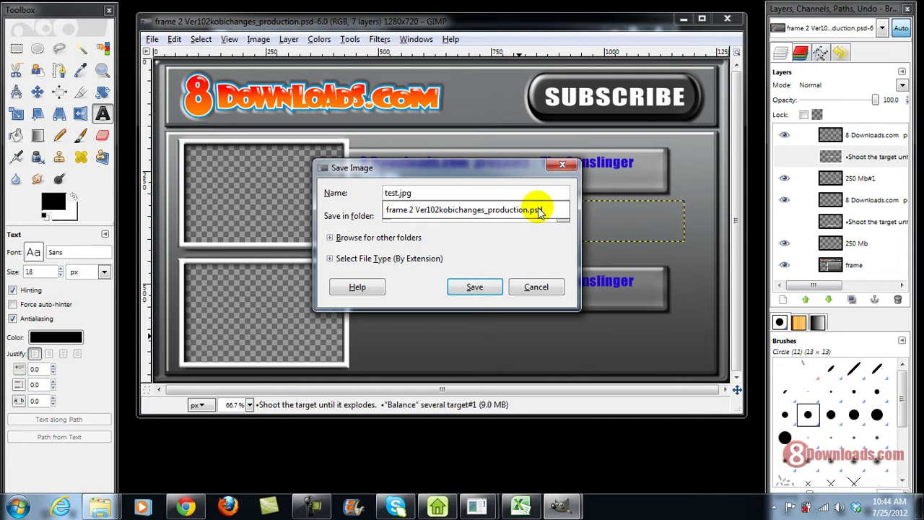
{"action": "key", "text": "Return"}
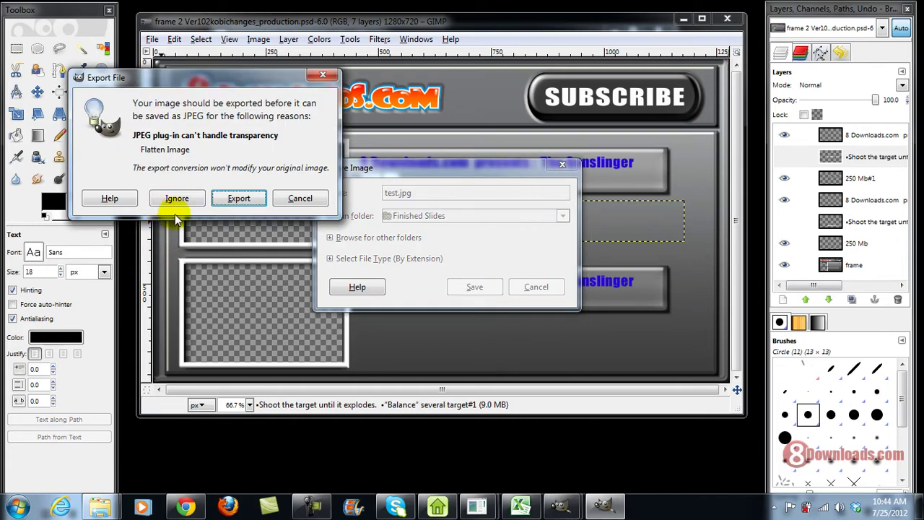
{"action": "left_click", "coordinate": [237, 199]}
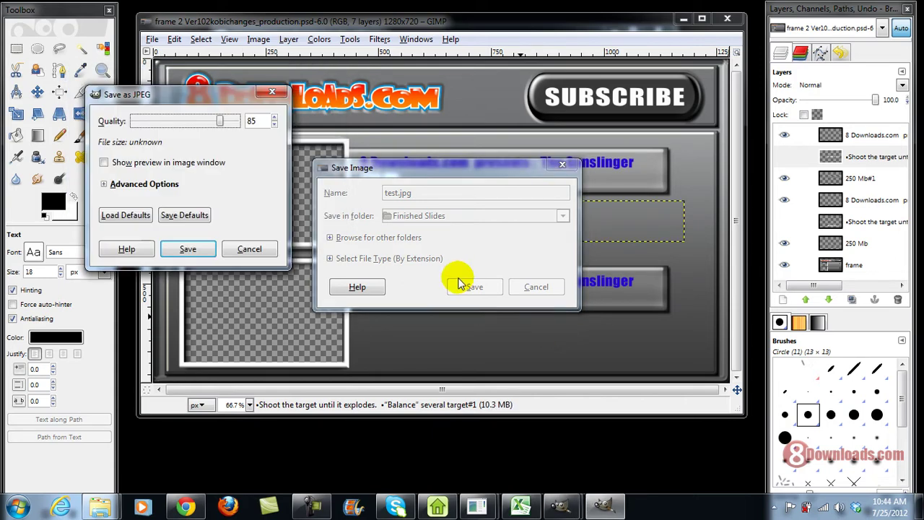
{"action": "left_click", "coordinate": [187, 250]}
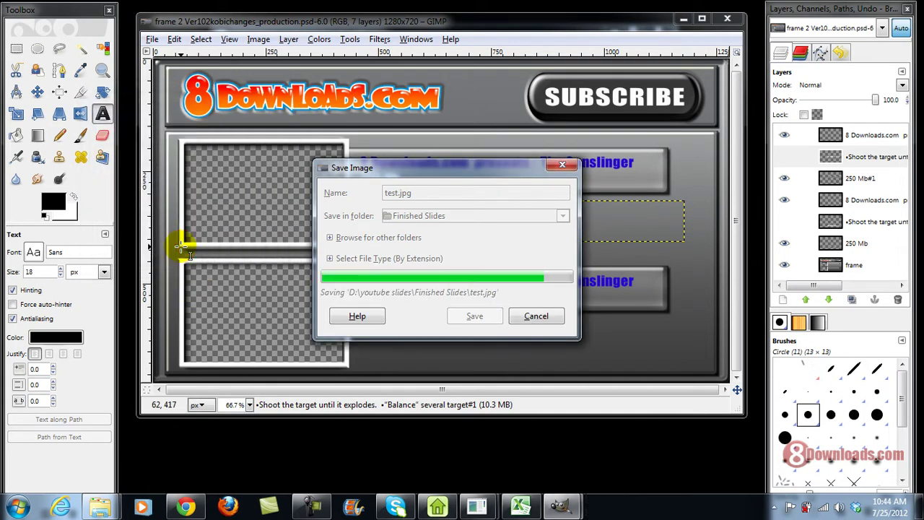
Step: Export the slide as test.PNG with visible layers merged and default PNG settings
{"action": "left_click", "coordinate": [151, 39]}
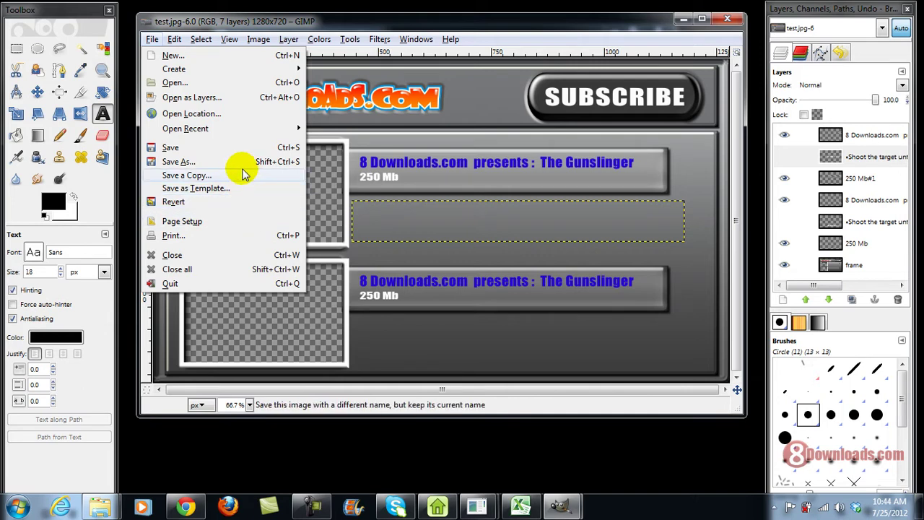
{"action": "left_click", "coordinate": [177, 161]}
{"action": "type", "text": "test.PNG"}
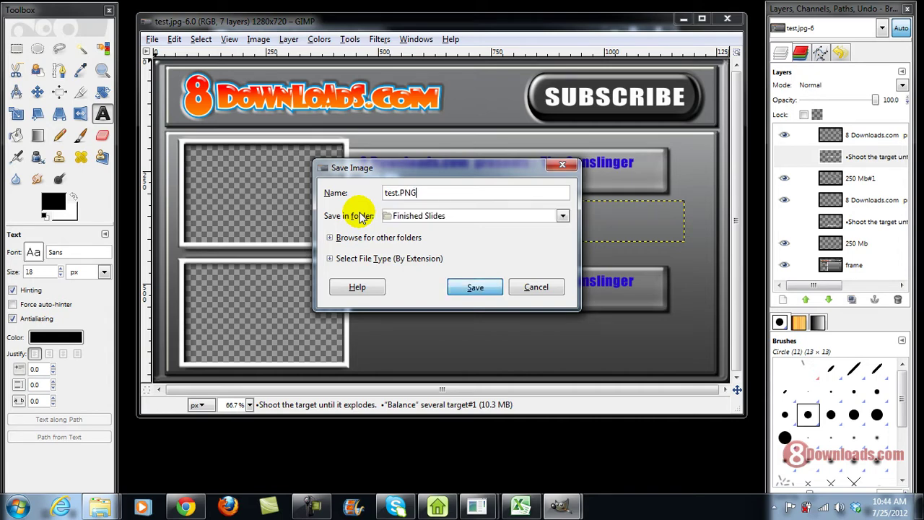
{"action": "key", "text": "Return"}
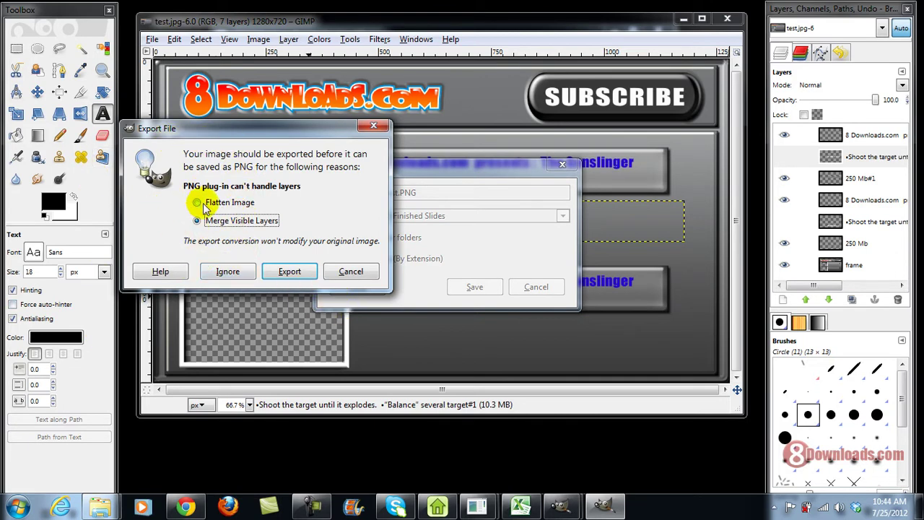
{"action": "left_click", "coordinate": [287, 271]}
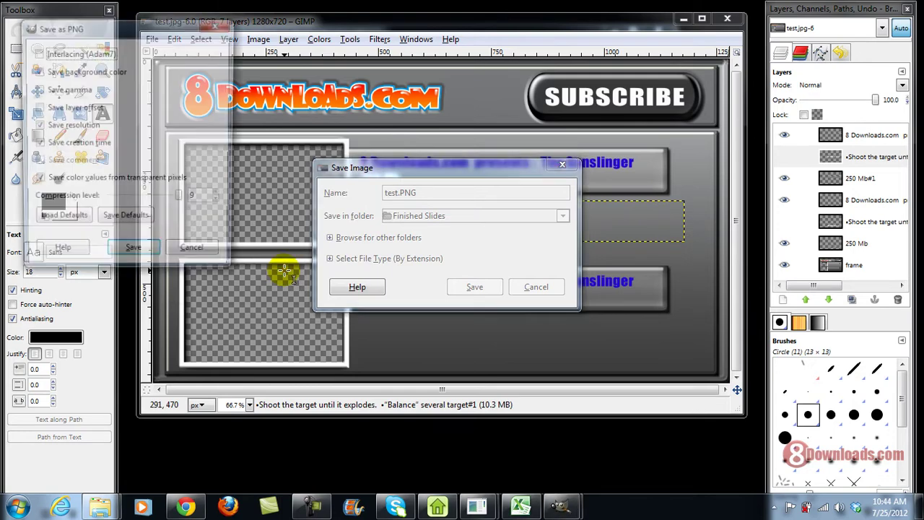
{"action": "left_click", "coordinate": [130, 253]}
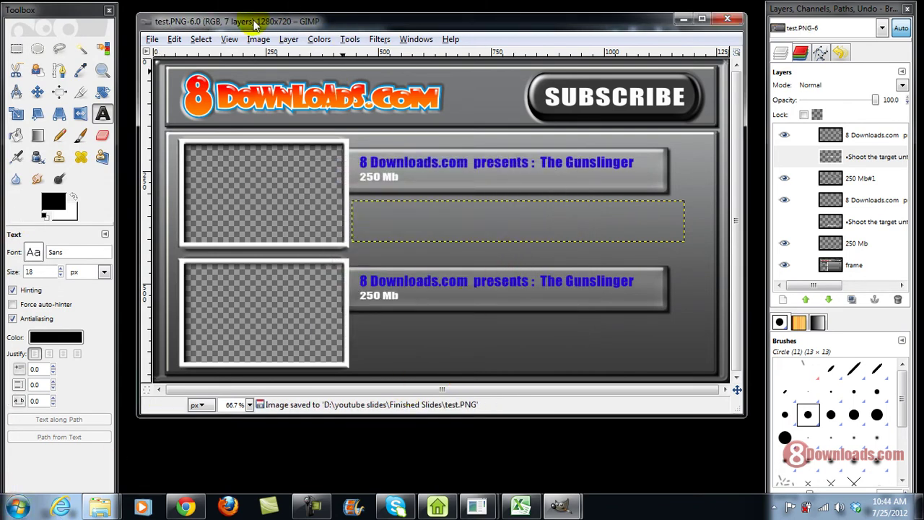
Step: Start another Save As proposing test.PNG in Finished Slides, opening then dismissing the Start menu
{"action": "left_click", "coordinate": [153, 39]}
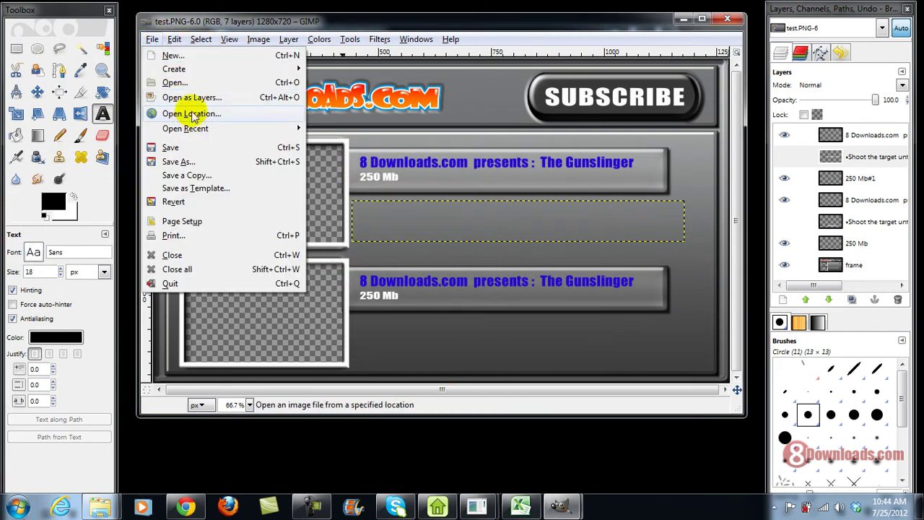
{"action": "left_click", "coordinate": [215, 160]}
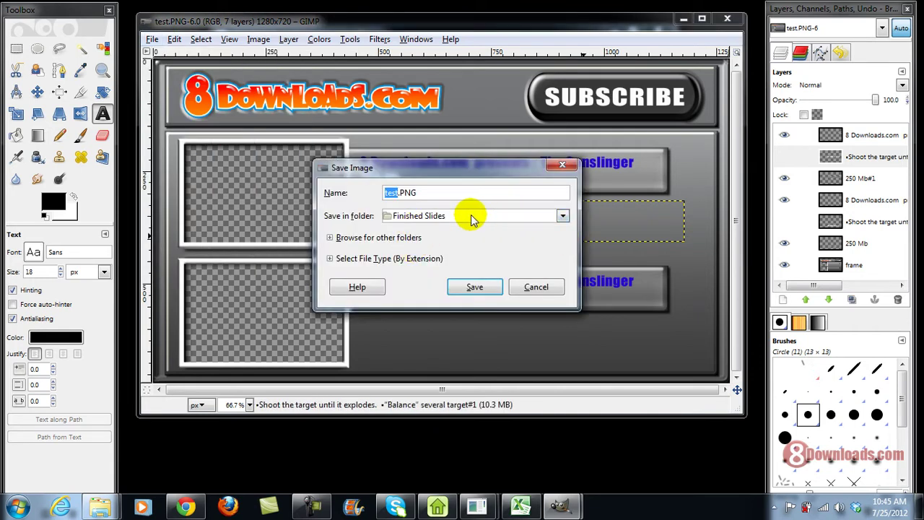
{"action": "left_click", "coordinate": [562, 215]}
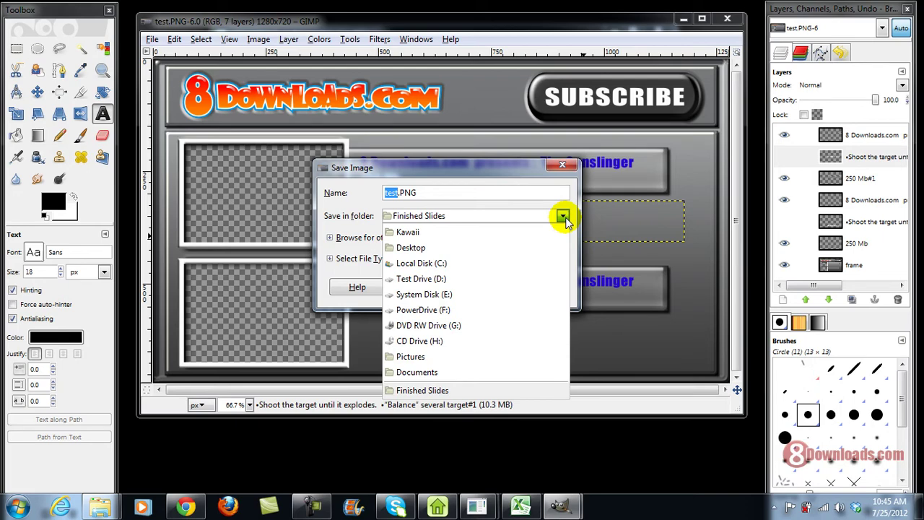
{"action": "left_click", "coordinate": [563, 216]}
{"action": "left_click", "coordinate": [15, 505]}
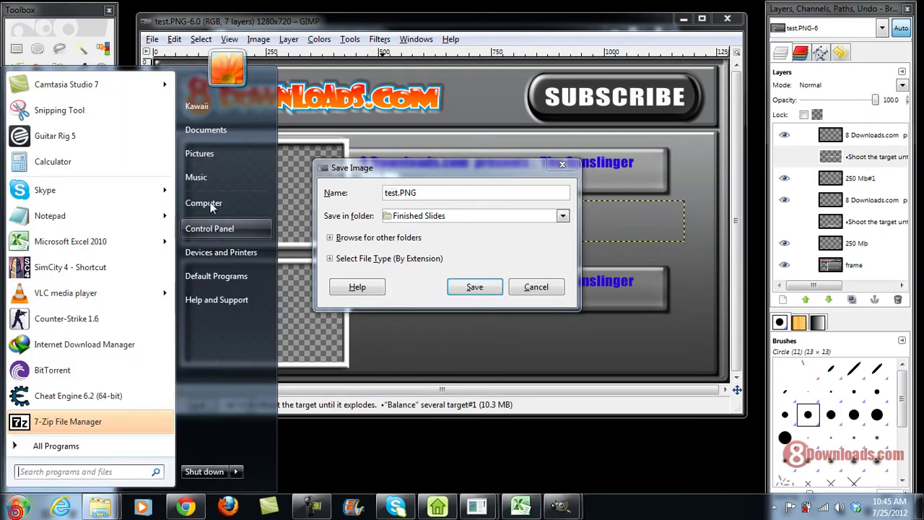
{"action": "left_click", "coordinate": [269, 294]}
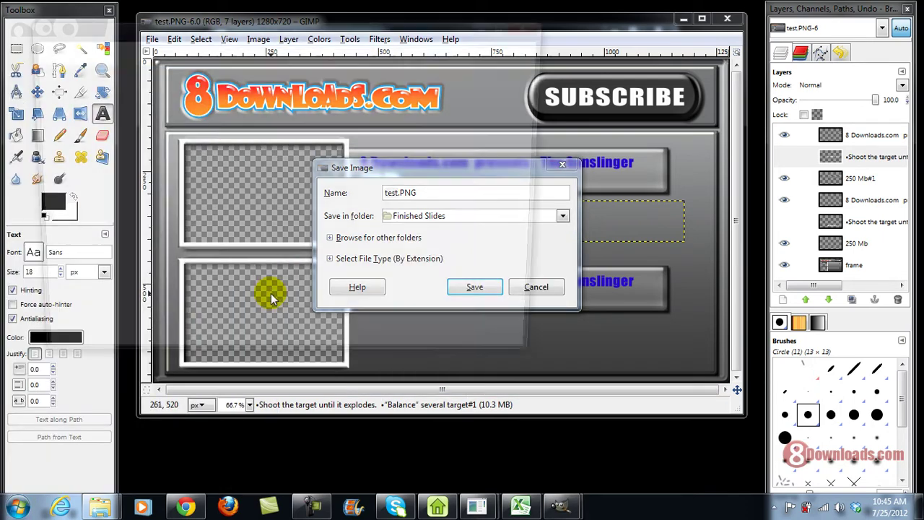
{"action": "scroll", "coordinate": [234, 268], "scroll_direction": "down", "scroll_amount": 2}
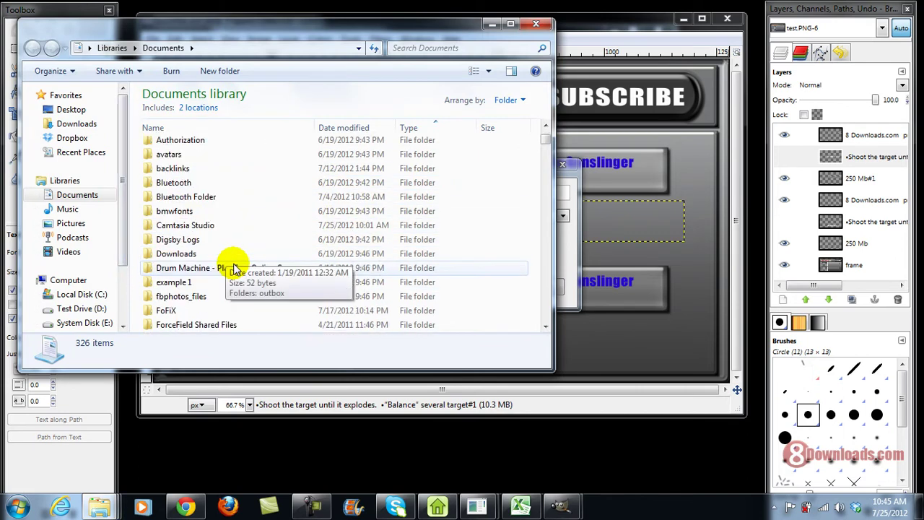
{"action": "scroll", "coordinate": [246, 269], "scroll_direction": "down", "scroll_amount": 1}
{"action": "scroll", "coordinate": [268, 268], "scroll_direction": "down", "scroll_amount": 1}
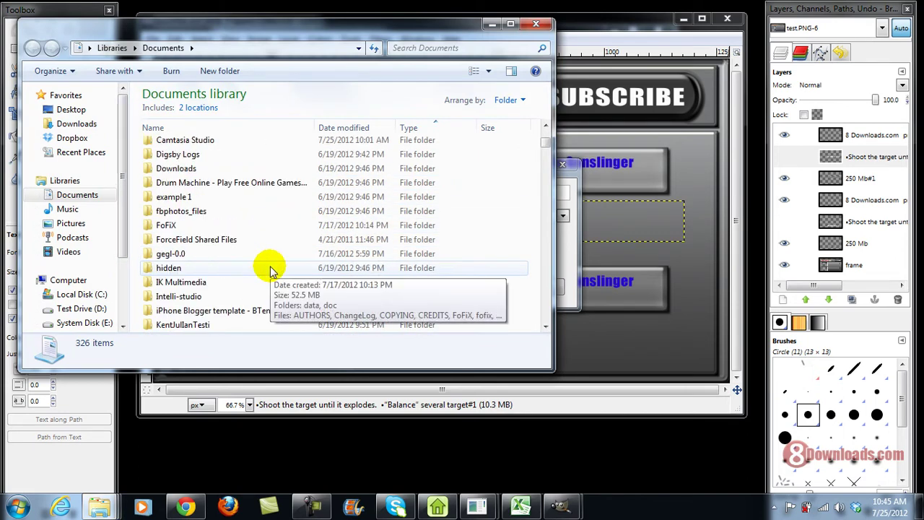
{"action": "scroll", "coordinate": [274, 269], "scroll_direction": "down", "scroll_amount": 1}
{"action": "scroll", "coordinate": [281, 269], "scroll_direction": "down", "scroll_amount": 1}
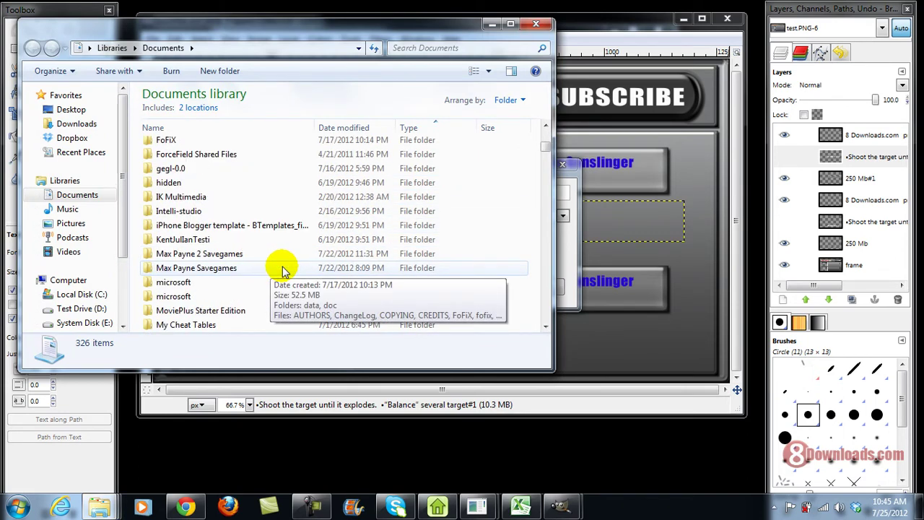
{"action": "scroll", "coordinate": [282, 268], "scroll_direction": "up", "scroll_amount": 2}
{"action": "scroll", "coordinate": [282, 269], "scroll_direction": "up", "scroll_amount": 1}
{"action": "scroll", "coordinate": [283, 269], "scroll_direction": "up", "scroll_amount": 3}
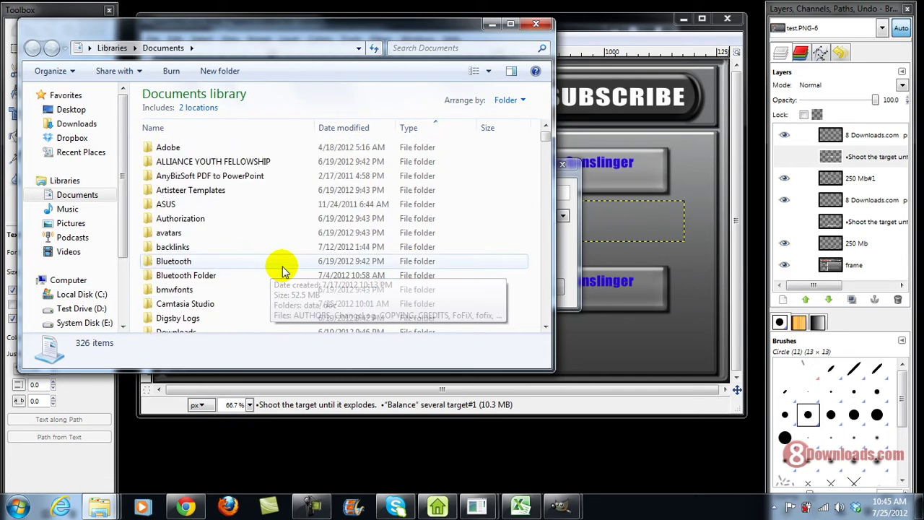
{"action": "scroll", "coordinate": [282, 268], "scroll_direction": "down", "scroll_amount": 2}
{"action": "left_click", "coordinate": [645, 221]}
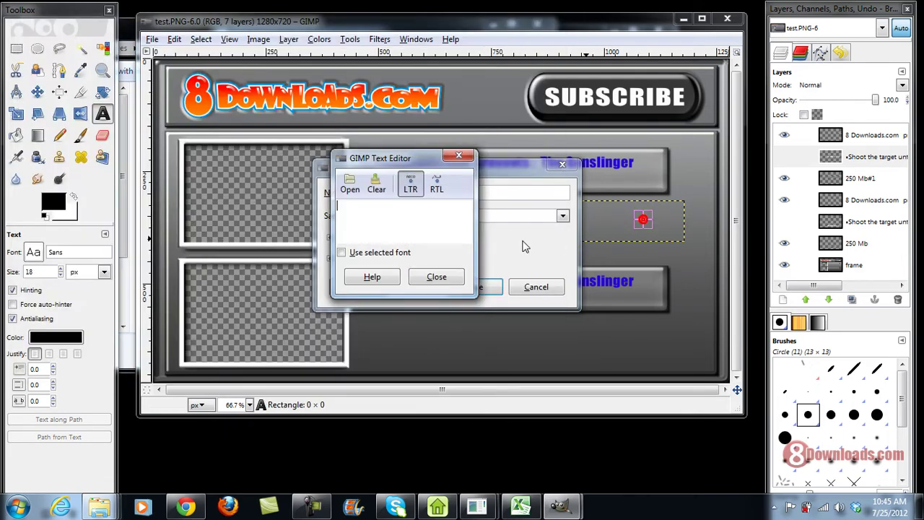
{"action": "left_click", "coordinate": [470, 160]}
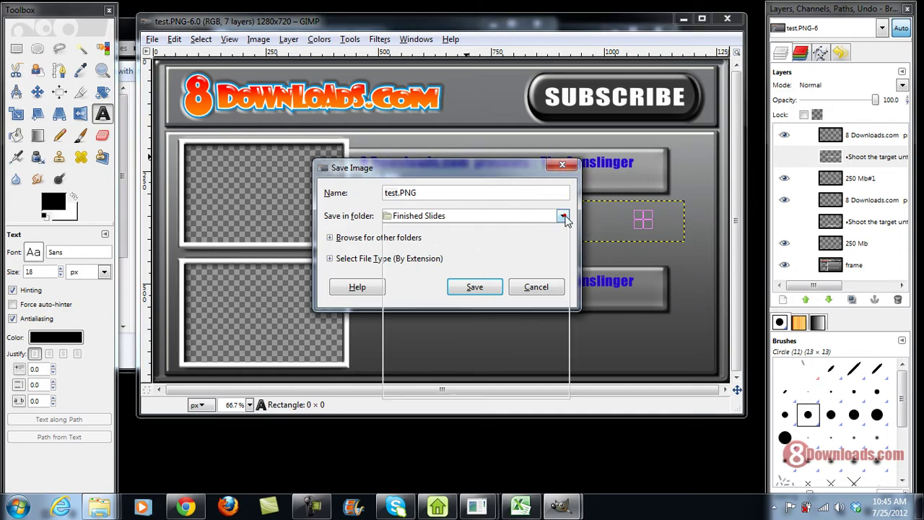
{"action": "left_click", "coordinate": [563, 215]}
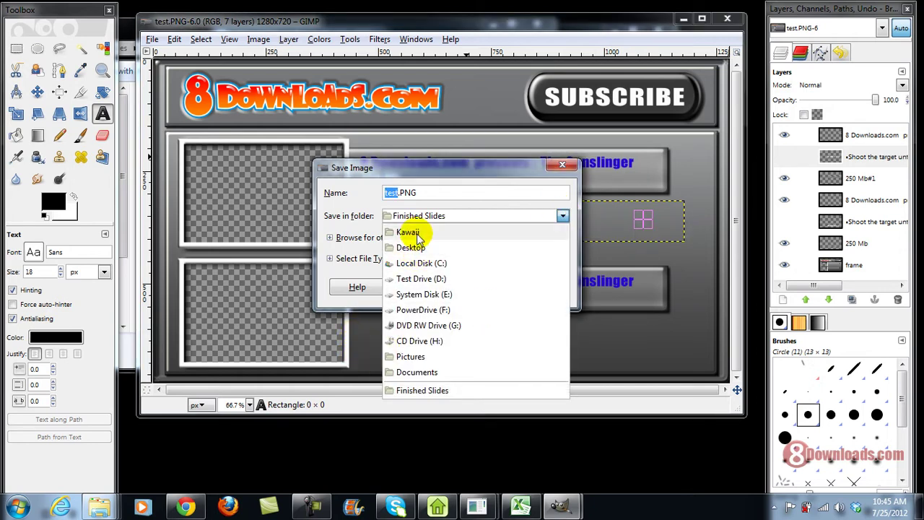
Step: Search the Start menu for 'finis' and open the Finished Slides folder
{"action": "left_click", "coordinate": [17, 507]}
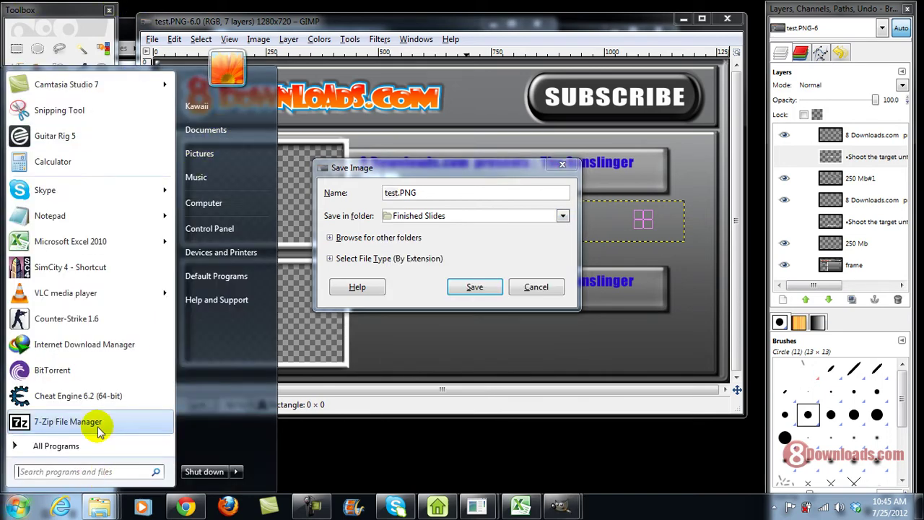
{"action": "type", "text": "finished"}
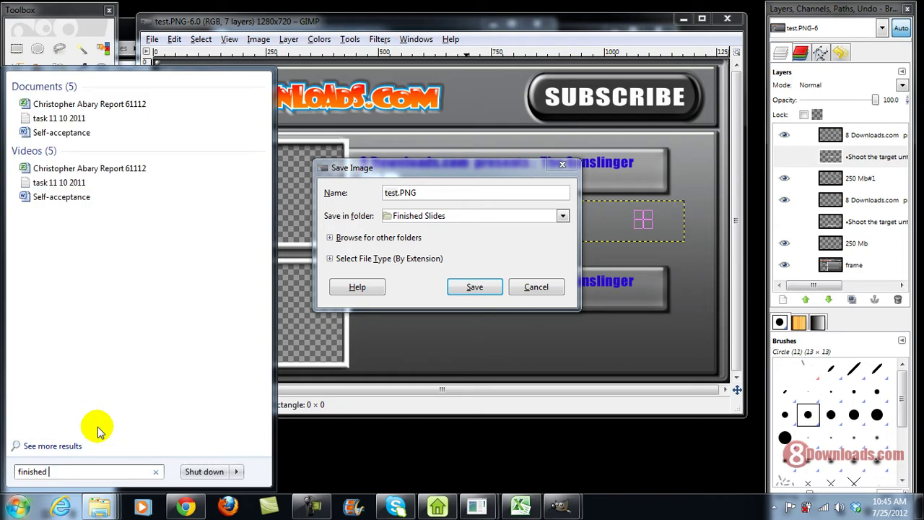
{"action": "type", "text": "slides"}
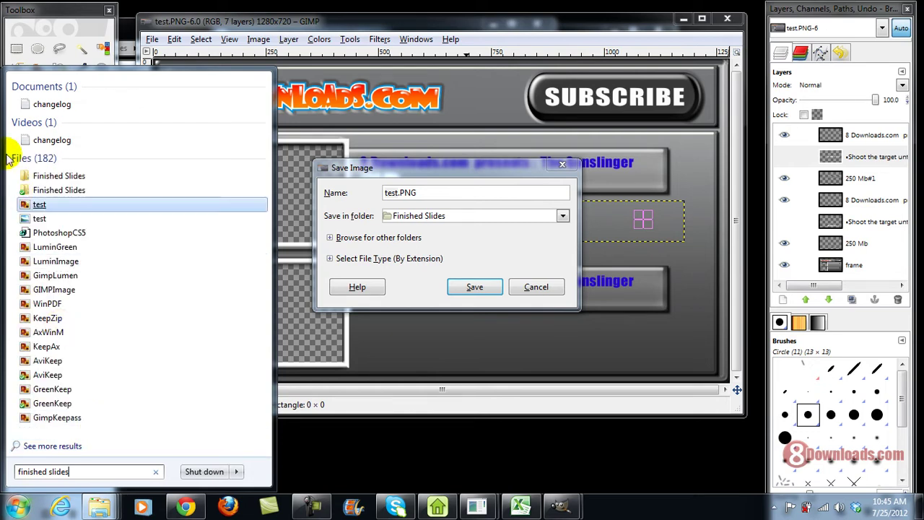
{"action": "left_click", "coordinate": [52, 175]}
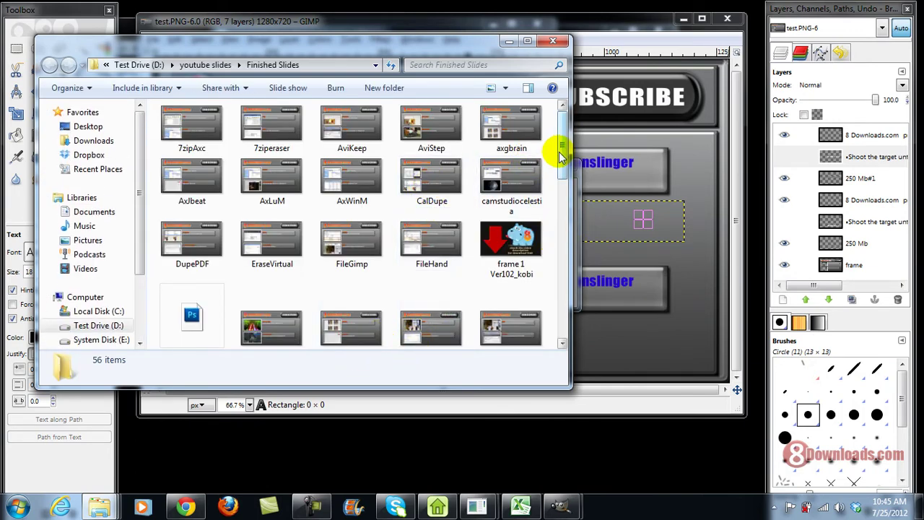
Step: Preview test.jpg and test.PNG from Finished Slides in Photo Viewer, closing each afterwards
{"action": "left_click_drag", "start_coordinate": [562, 149], "coordinate": [568, 295]}
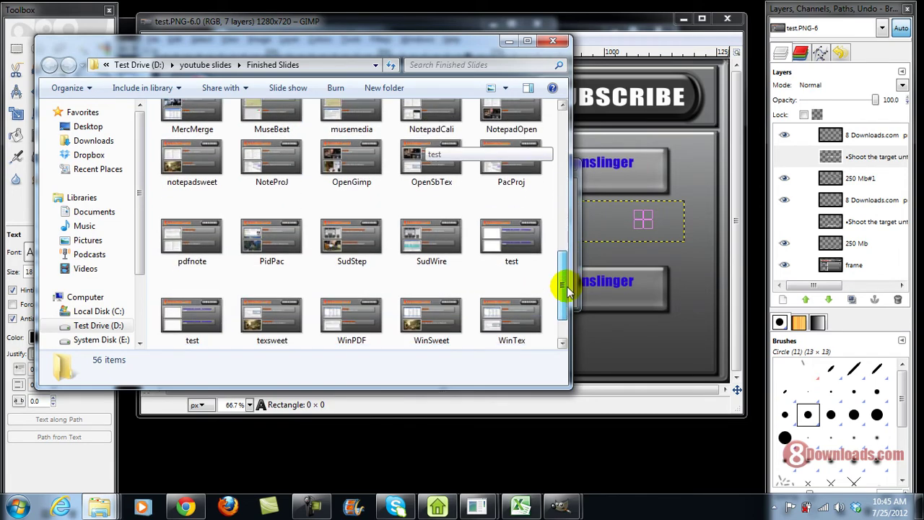
{"action": "left_click", "coordinate": [509, 229]}
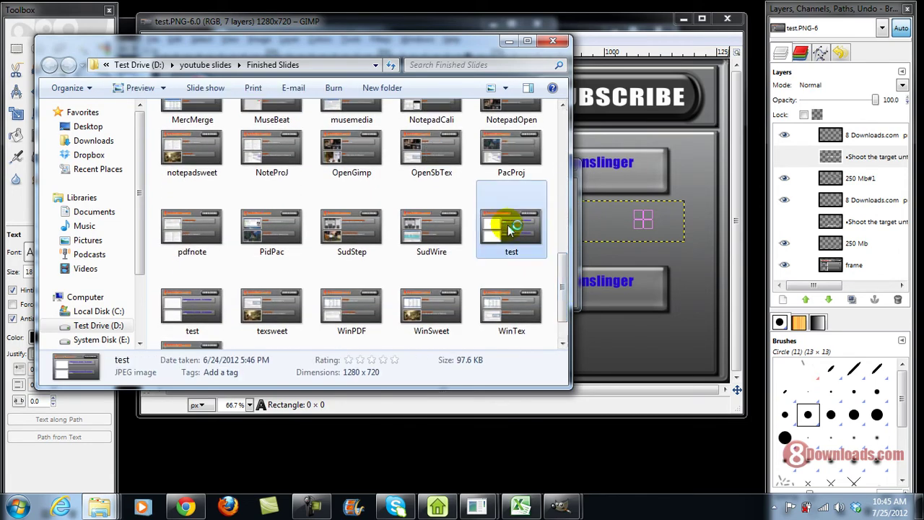
{"action": "double_click", "coordinate": [510, 228]}
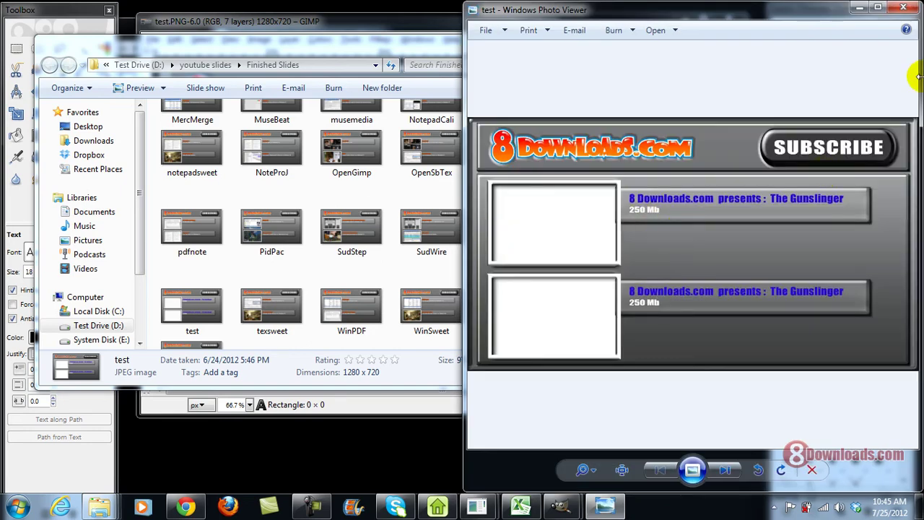
{"action": "left_click", "coordinate": [904, 8]}
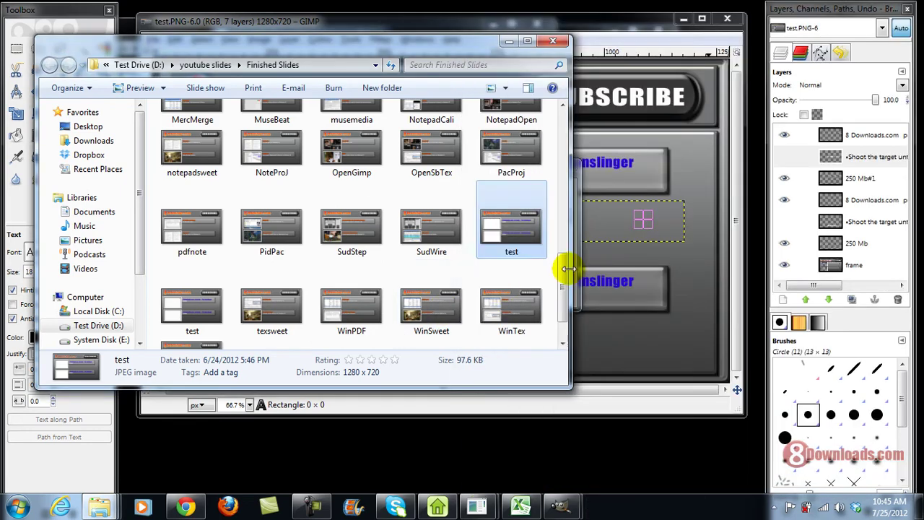
{"action": "left_click_drag", "start_coordinate": [566, 277], "coordinate": [564, 291]}
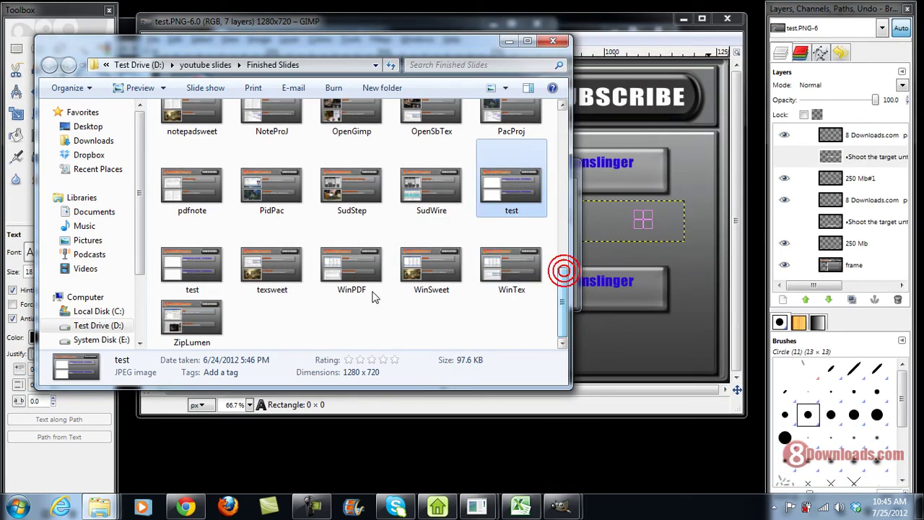
{"action": "double_click", "coordinate": [177, 275]}
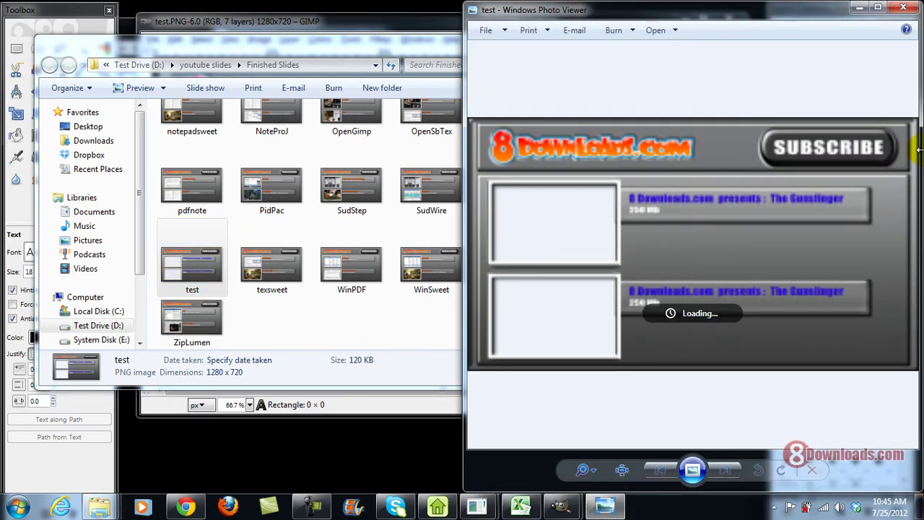
{"action": "left_click", "coordinate": [903, 8]}
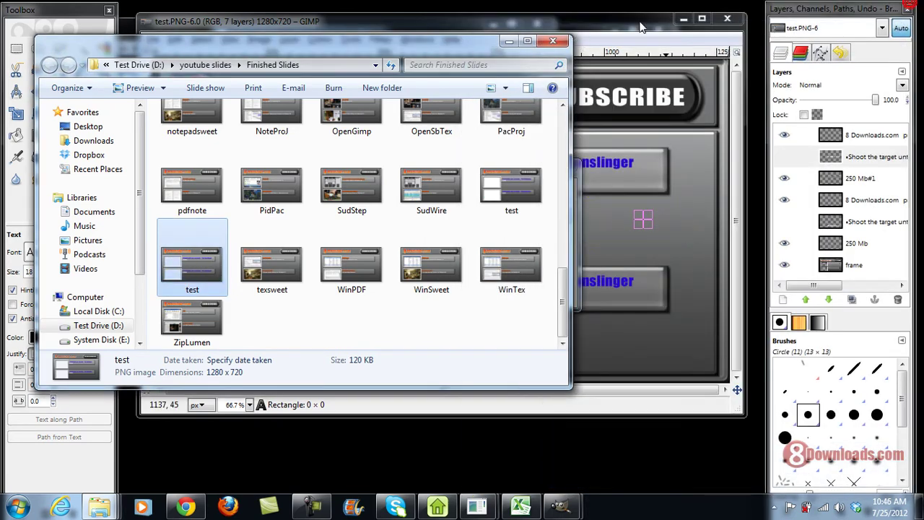
Step: Minimize Explorer, cancel GIMP's pending test.PNG save, and close the empty image window
{"action": "left_click", "coordinate": [509, 43]}
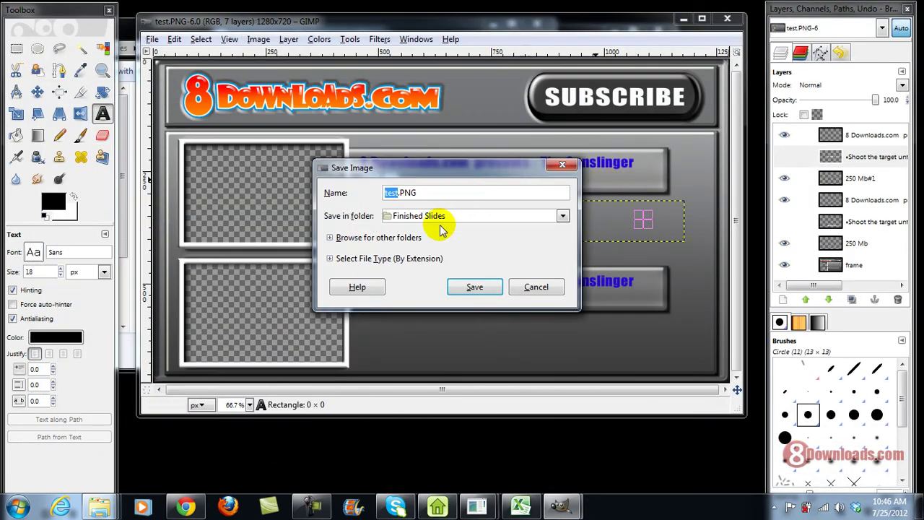
{"action": "left_click", "coordinate": [533, 288]}
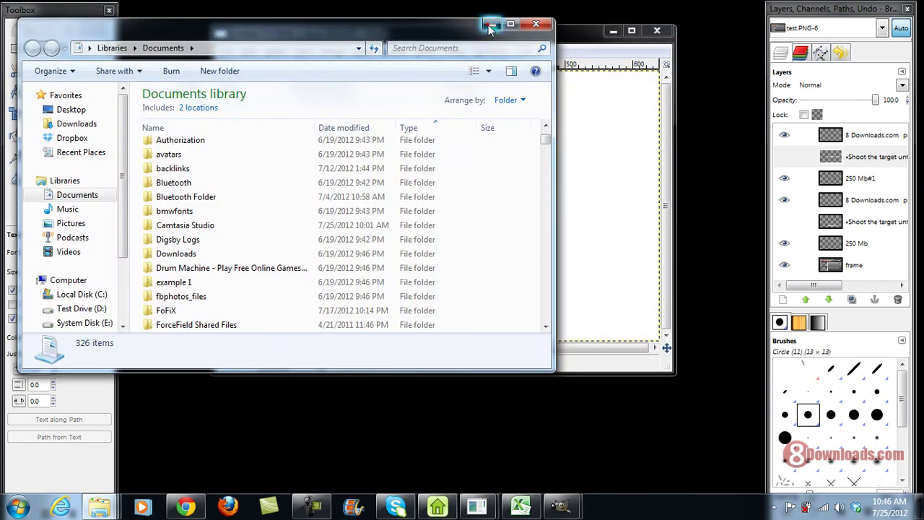
{"action": "left_click", "coordinate": [490, 28]}
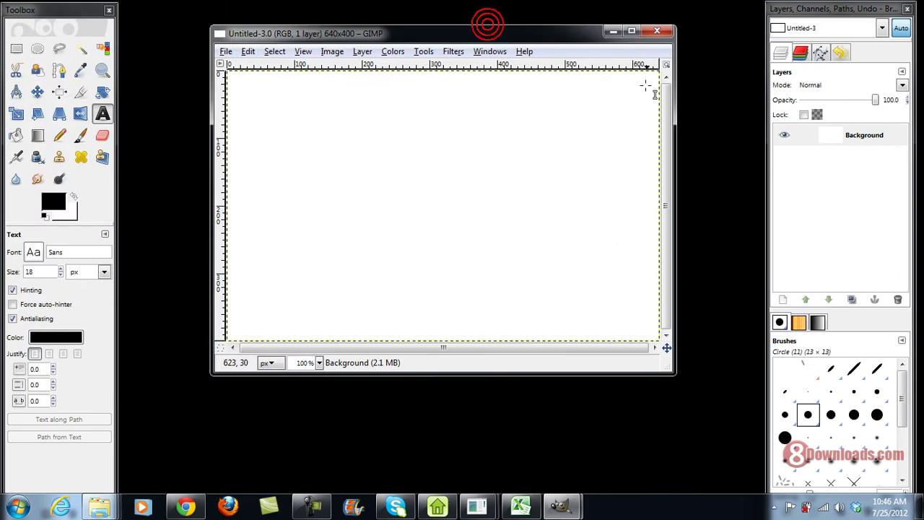
{"action": "left_click", "coordinate": [611, 29]}
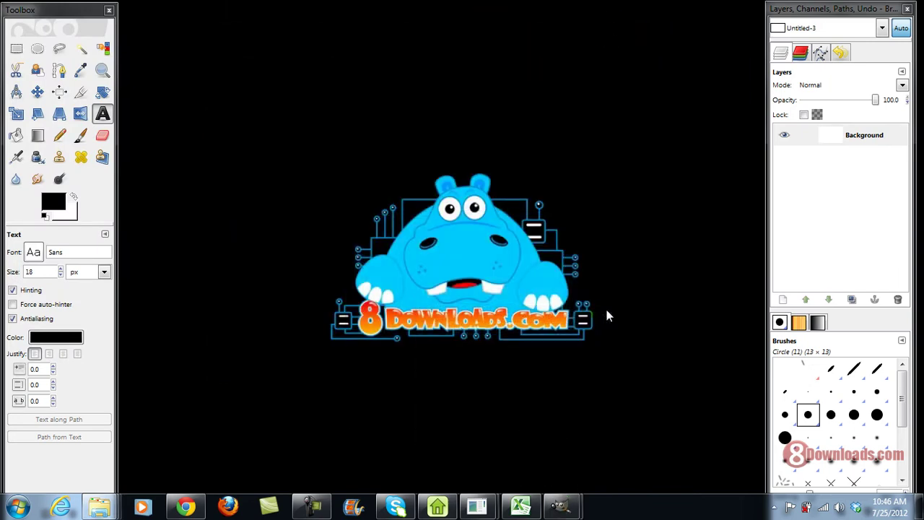